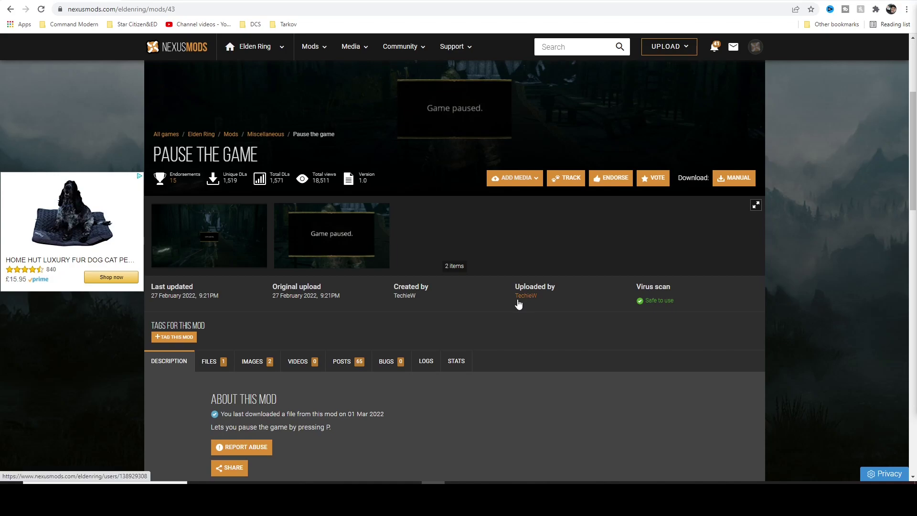
Read the instructions for disabling the anti-cheat in the mod page's description, highlighting the numbered steps
scroll(517, 303, "down", 7)
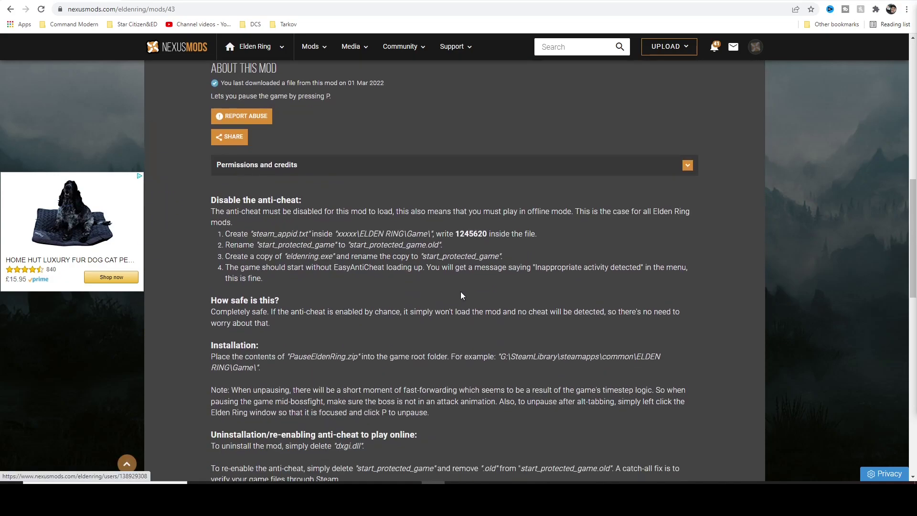
left_click_drag(216, 197, 357, 255)
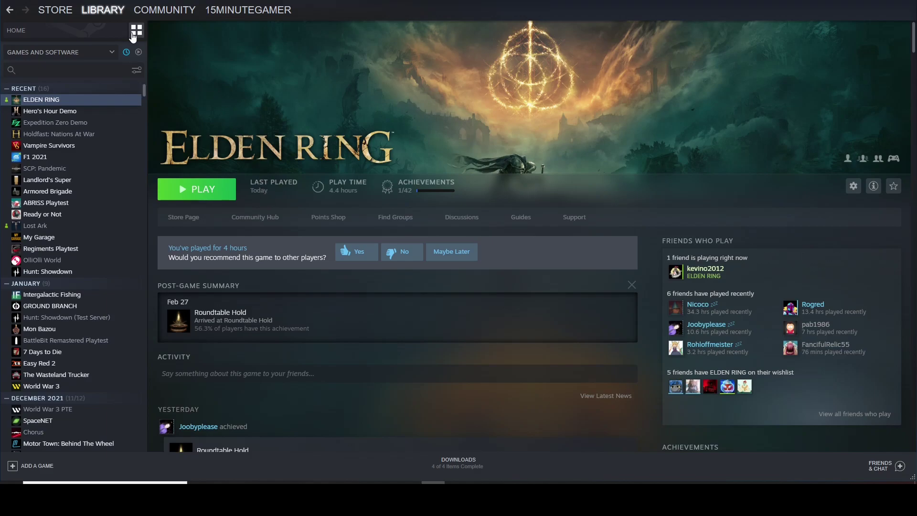
Switch to Steam, browse the local files of ELDEN RING from the library, and open its Game folder
left_click(115, 11)
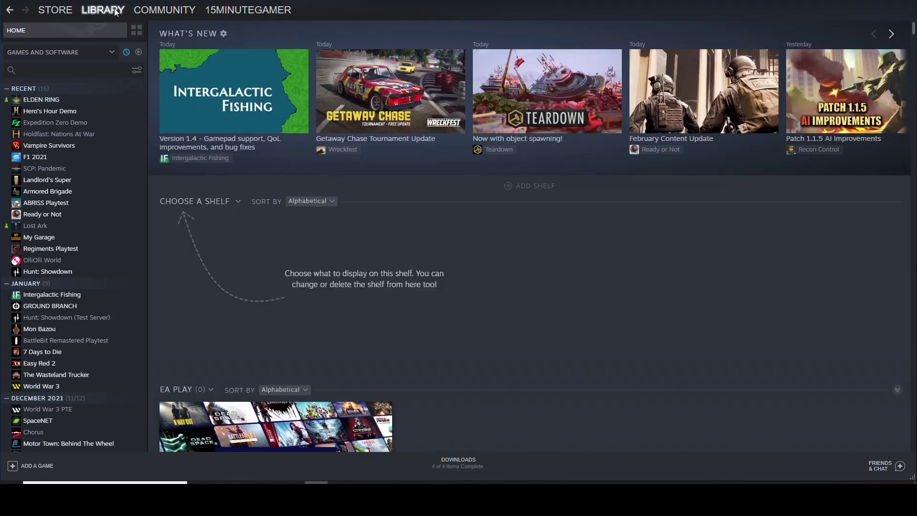
left_click(52, 102)
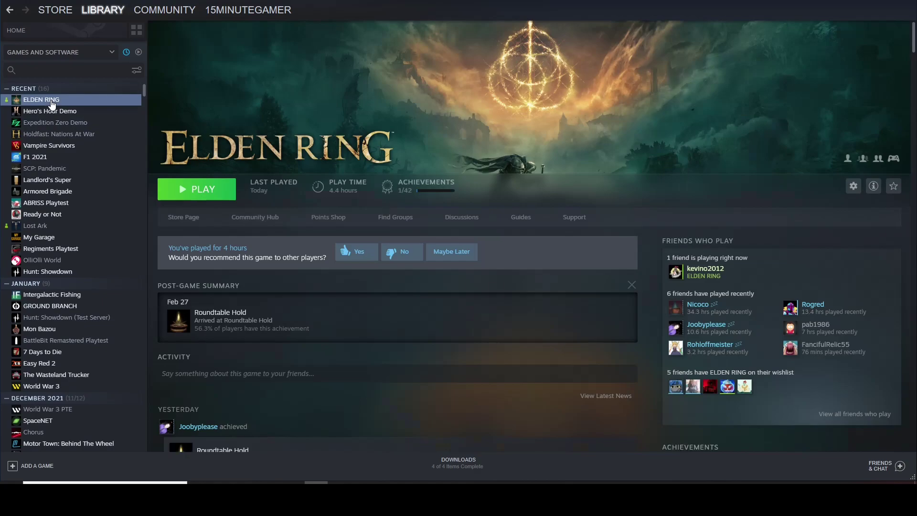
right_click(51, 101)
mouse_move(82, 149)
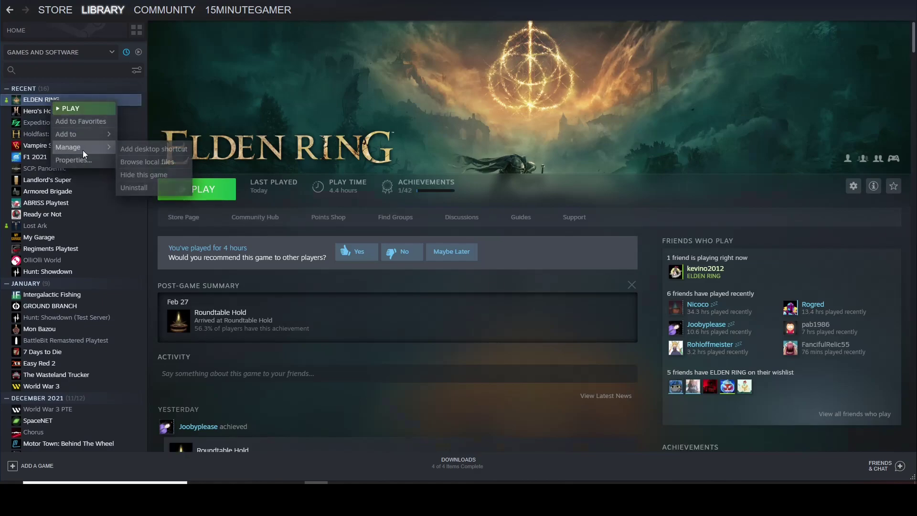
left_click(150, 166)
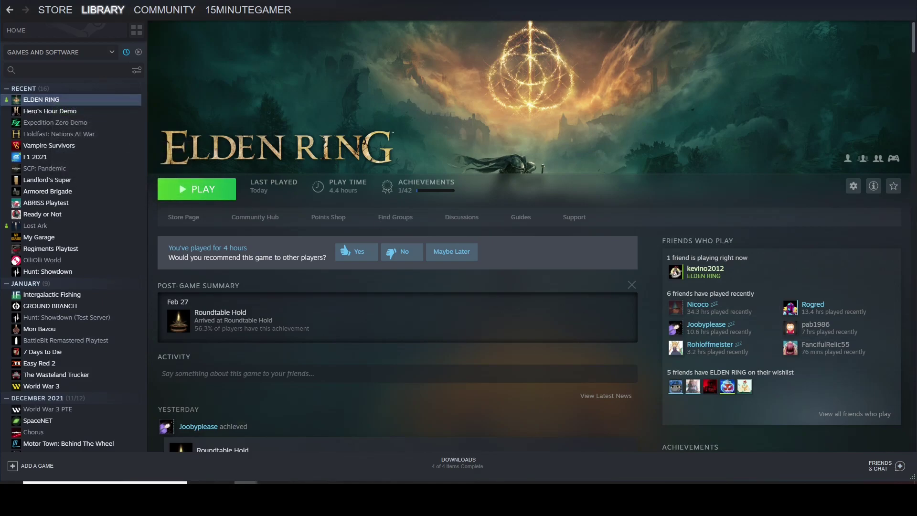
left_click_drag(549, 156, 408, 168)
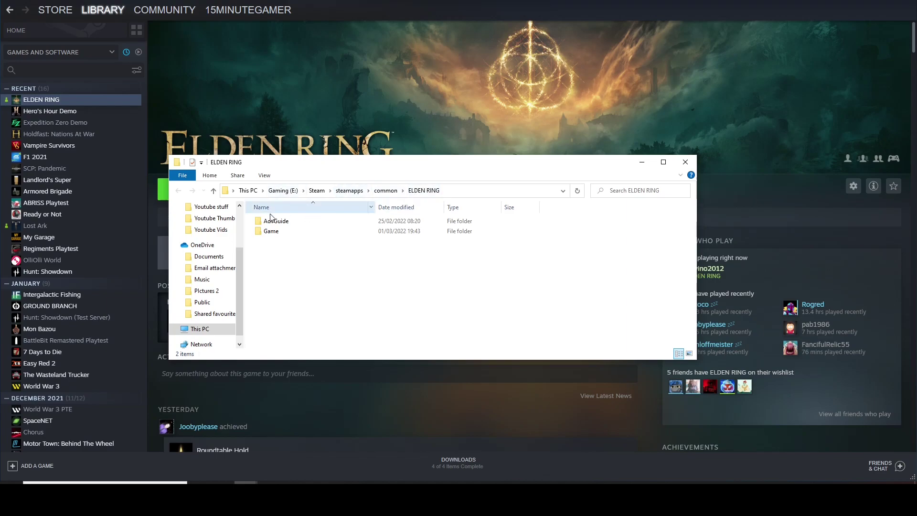
double_click(277, 235)
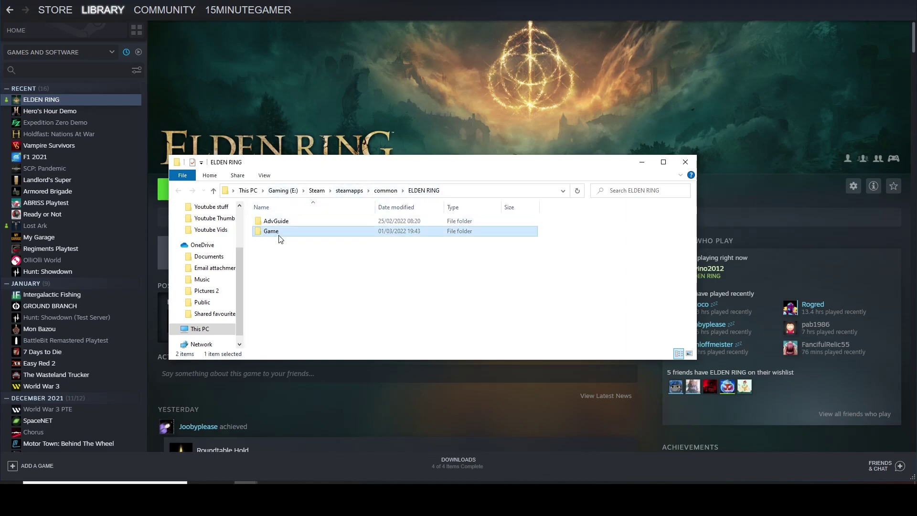
Look through the contents of the Game folder and select steam_appid.txt
scroll(411, 252, "down", 4)
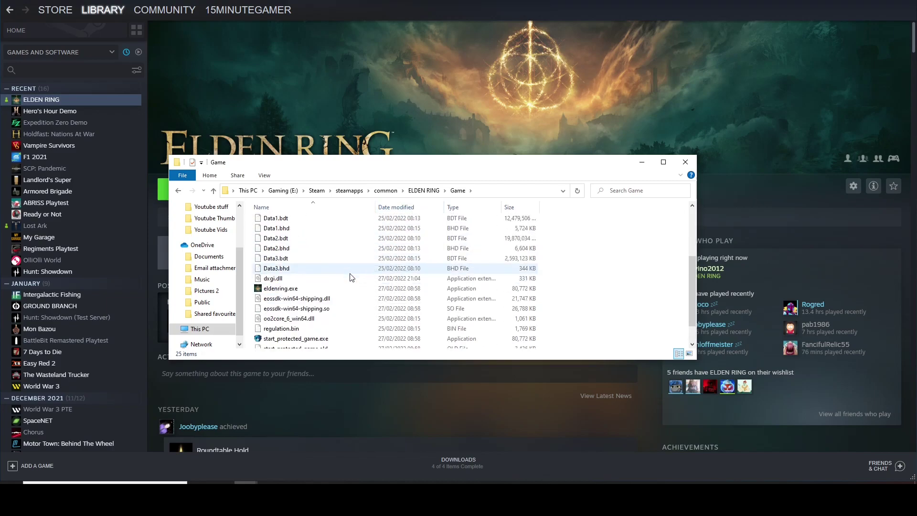
scroll(349, 273, "up", 4)
scroll(349, 271, "down", 4)
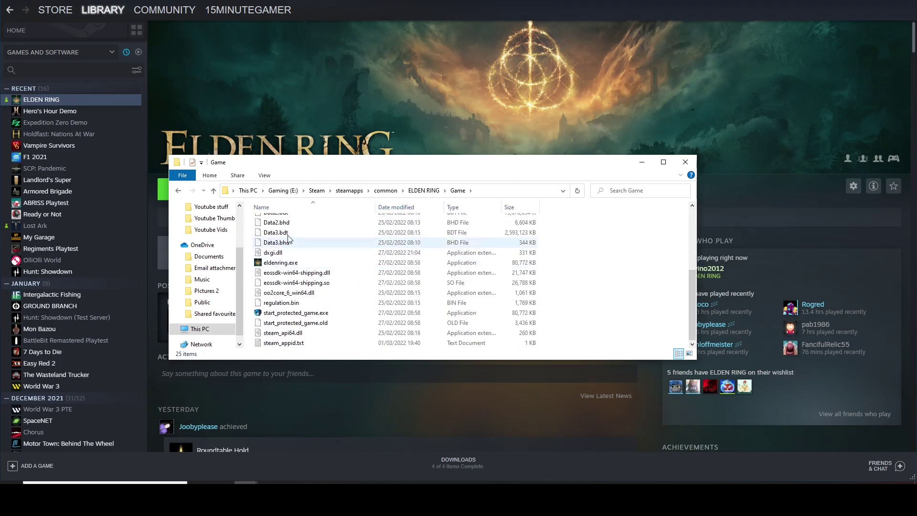
scroll(311, 253, "up", 4)
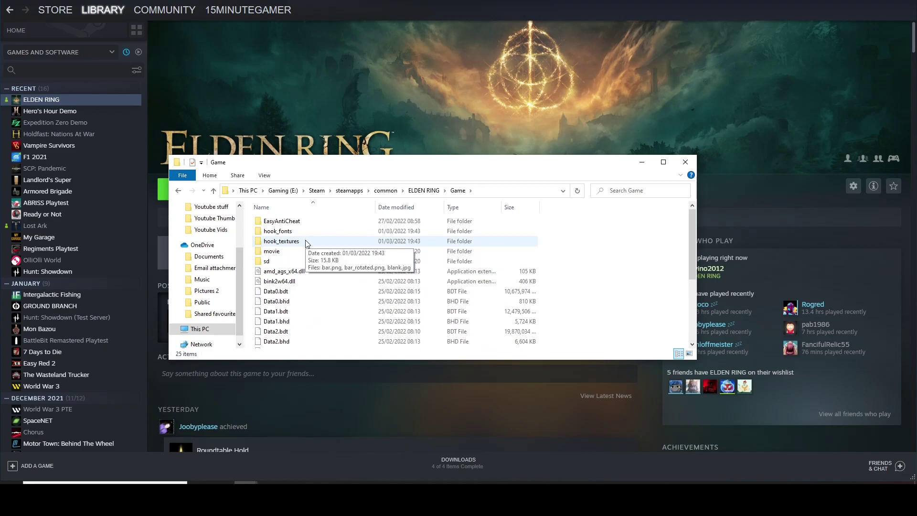
scroll(307, 243, "down", 4)
key("End")
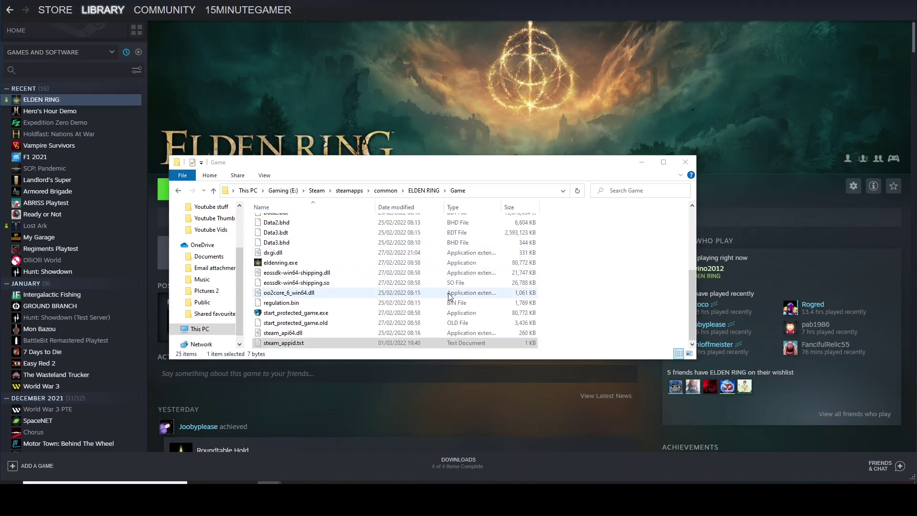
left_click(277, 344)
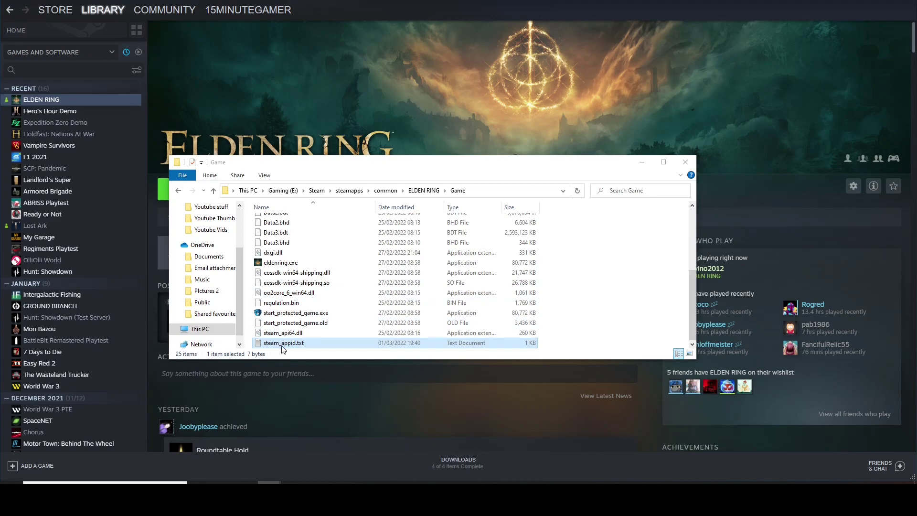
Create a new text document in the Game folder
right_click(606, 277)
right_click(624, 250)
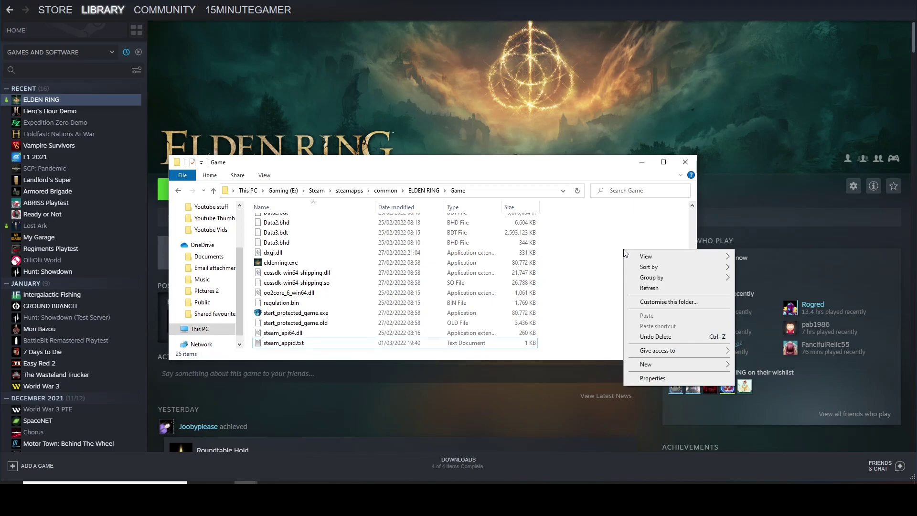
mouse_move(643, 367)
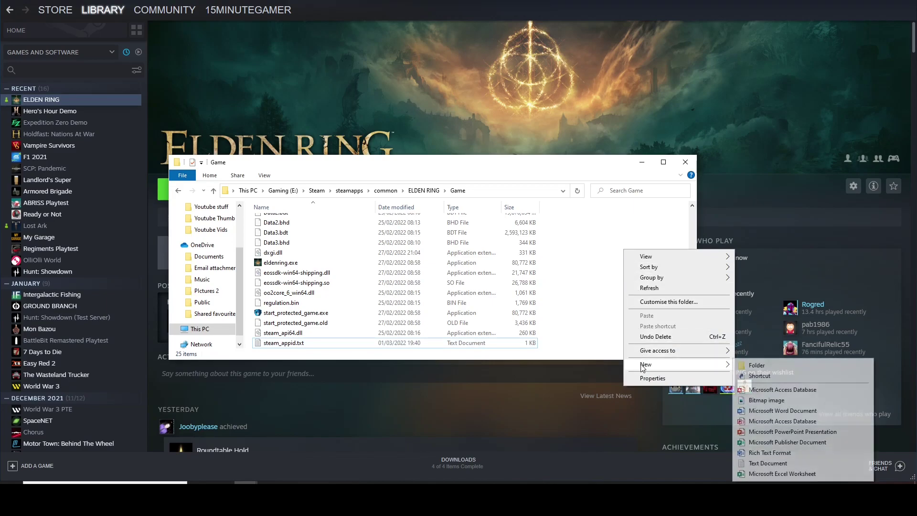
left_click(769, 467)
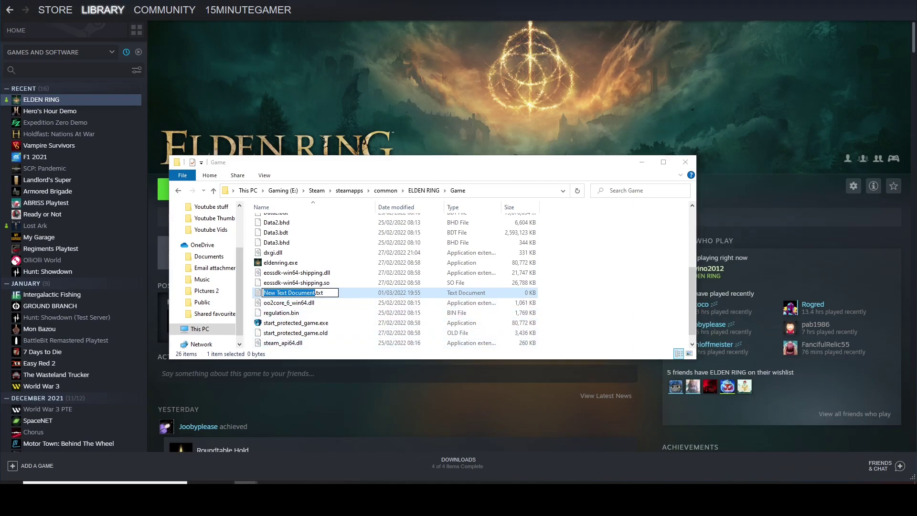
Bring up the mod page's instructions, move that window aside, and delete the new text document from the Game folder
key("alt+Tab")
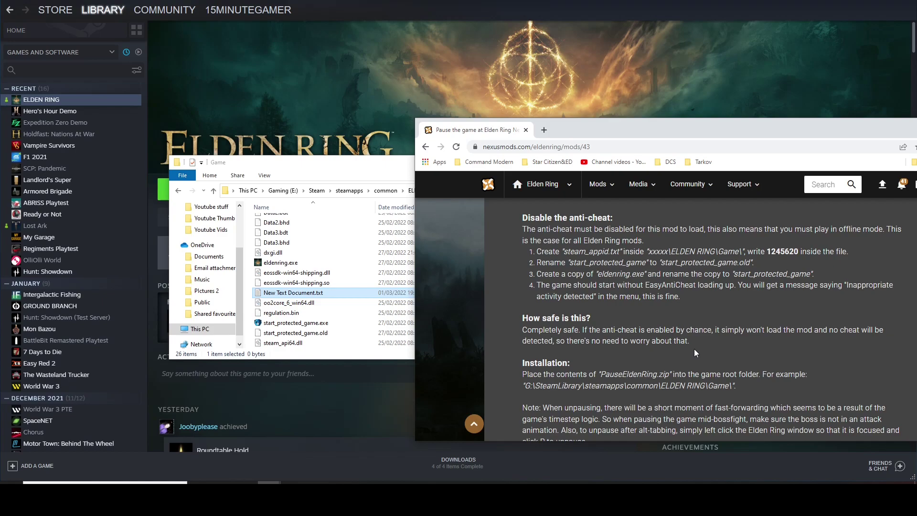
left_click_drag(653, 127, 916, 123)
left_click(278, 293)
key("Delete")
key("Escape")
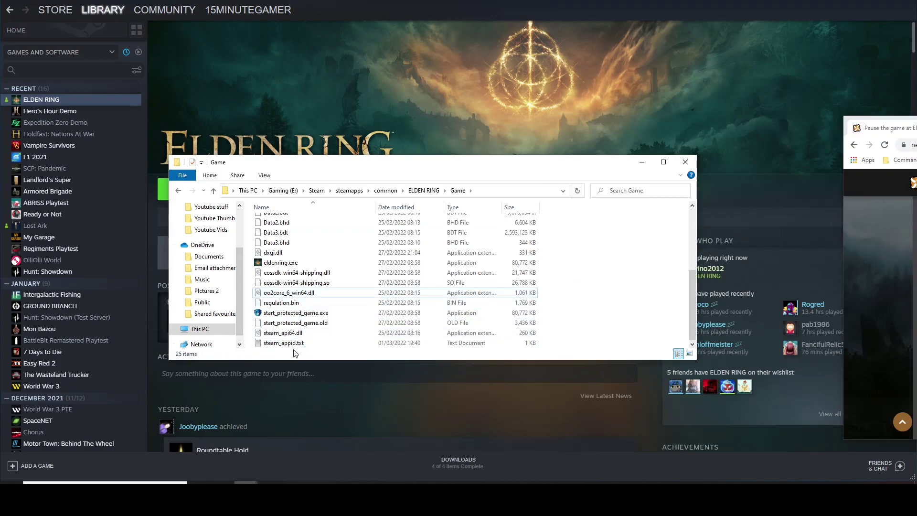
Open steam_appid.txt to check its contents, and close it
double_click(292, 343)
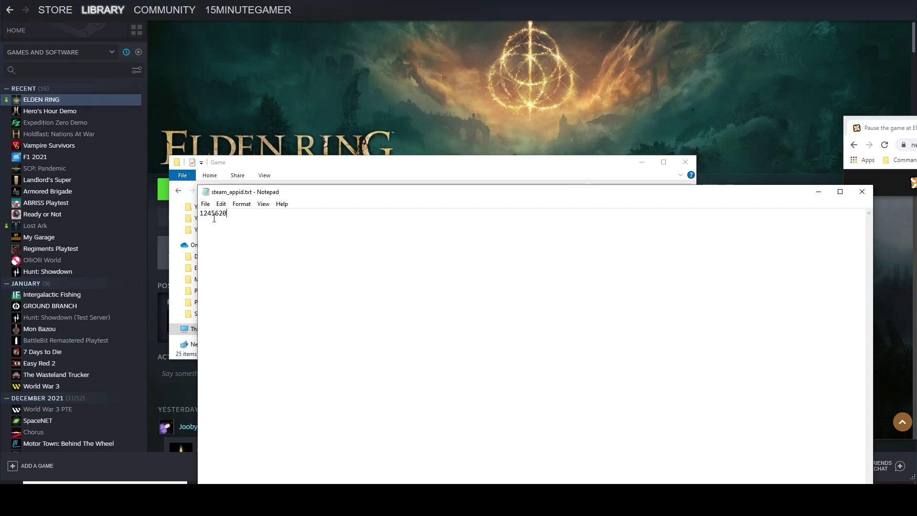
left_click(863, 192)
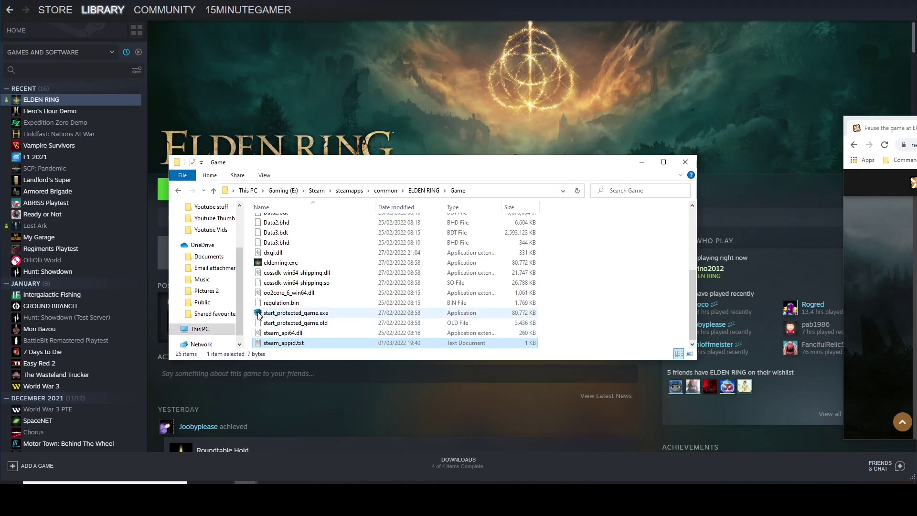
mouse_move(260, 313)
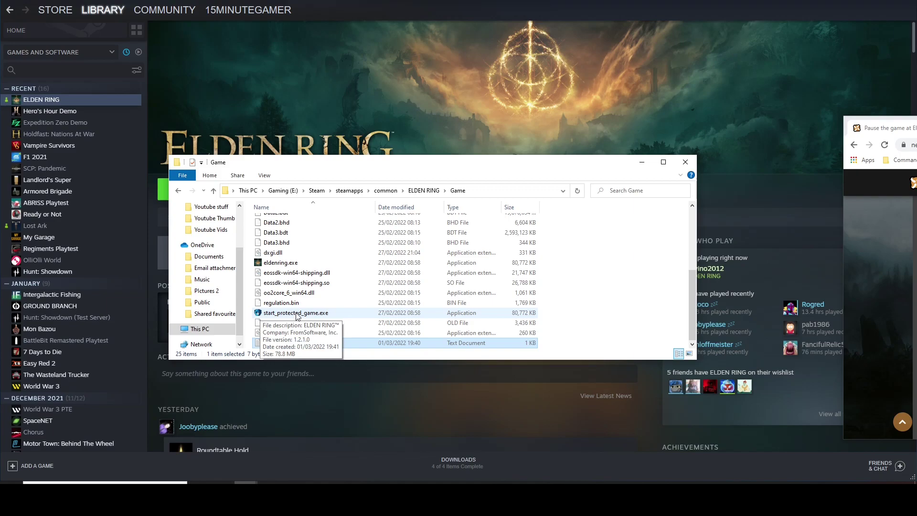
left_click(298, 315)
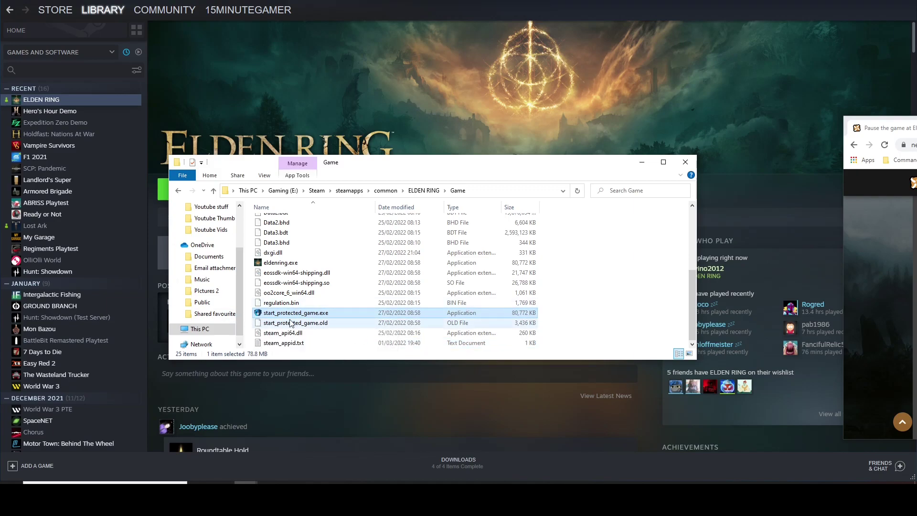
right_click(309, 316)
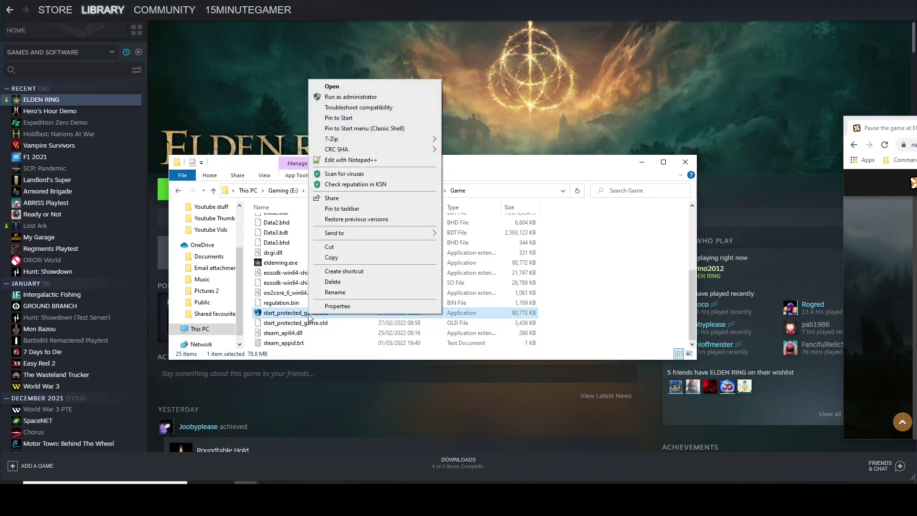
left_click(338, 292)
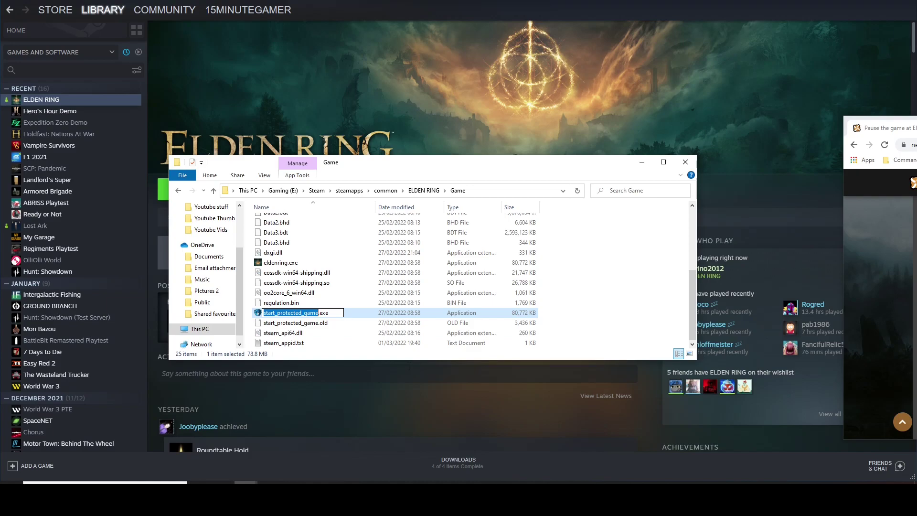
left_click(499, 338)
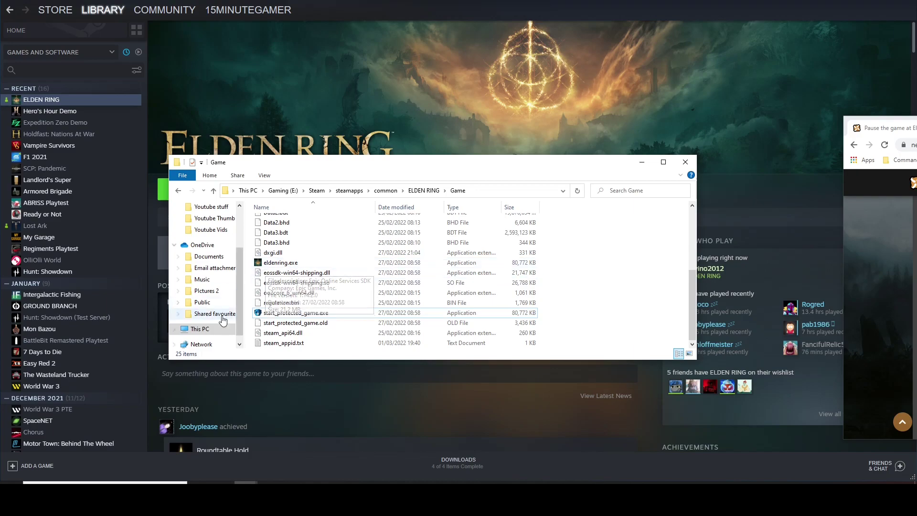
left_click(284, 326)
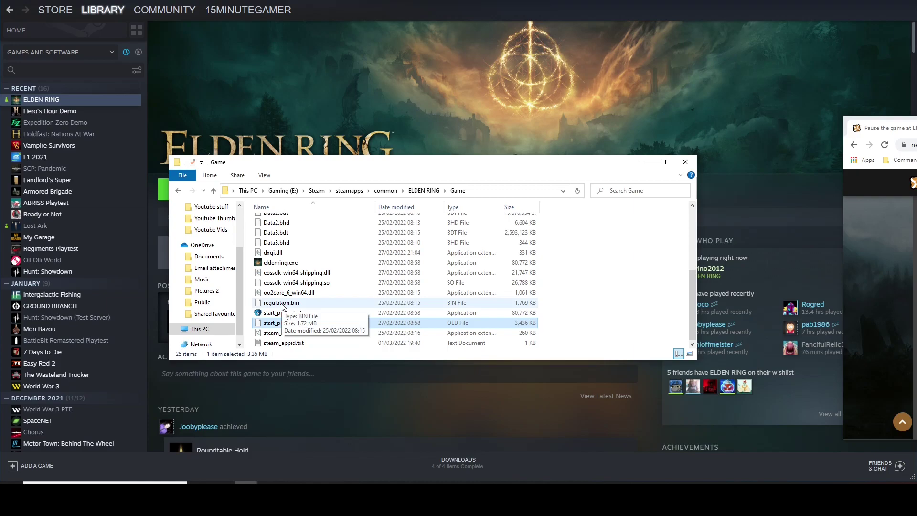
Make a copy of eldenring.exe in the same Game folder
left_click(277, 264)
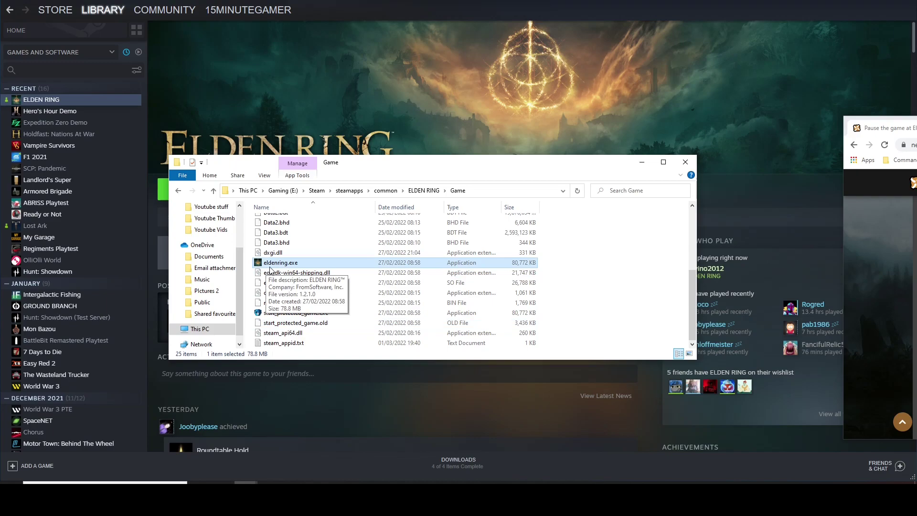
right_click(282, 266)
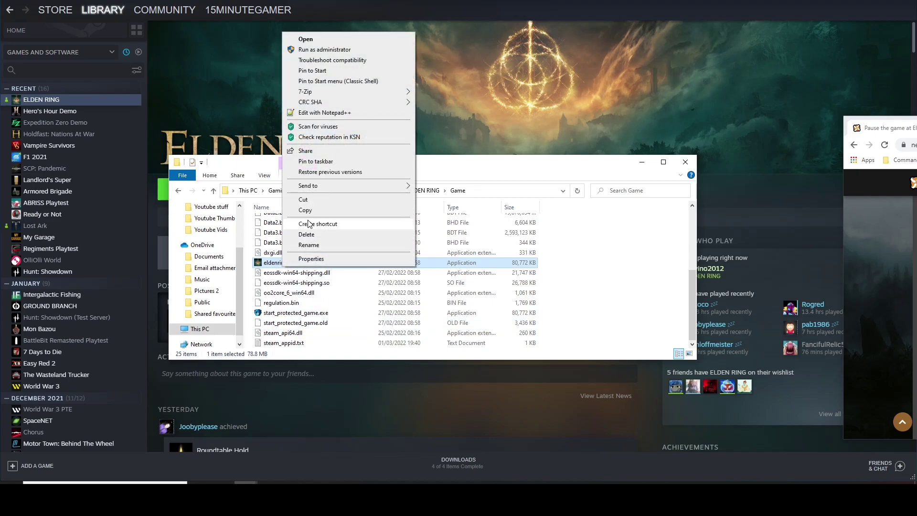
left_click(319, 211)
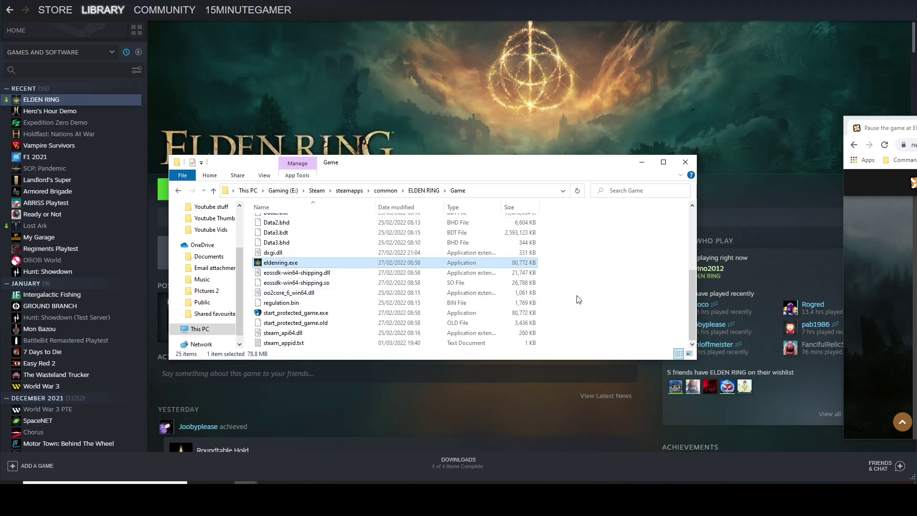
right_click(619, 268)
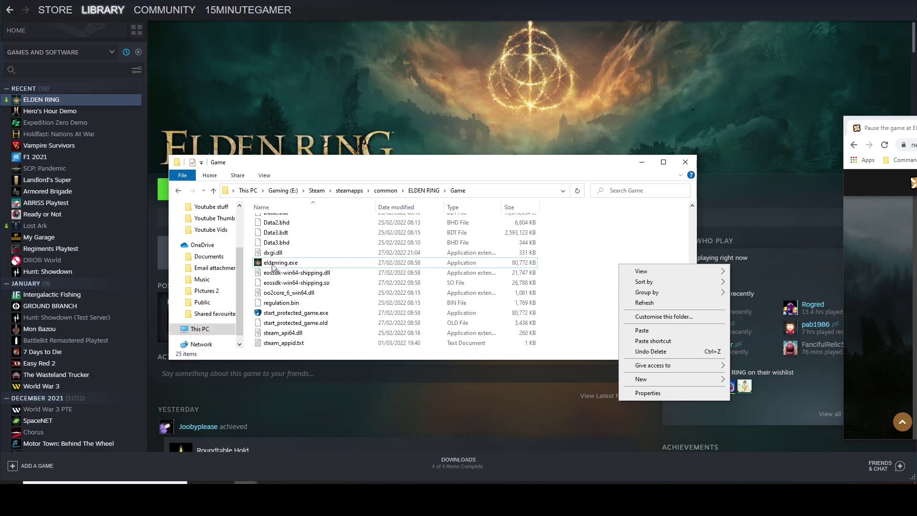
left_click(658, 330)
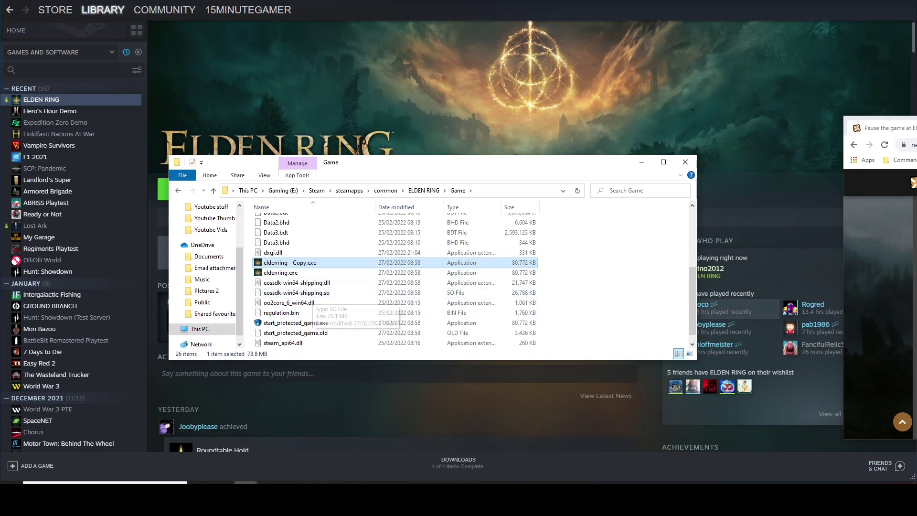
Bring the mod page back into view and highlight the name start_protected_game in its third anti-cheat instruction
left_click_drag(915, 122, 665, 123)
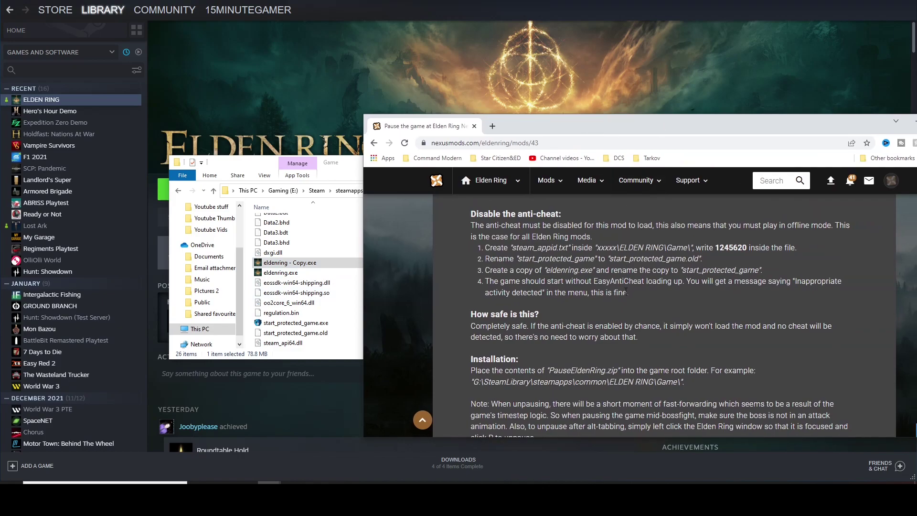
left_click_drag(684, 270, 759, 274)
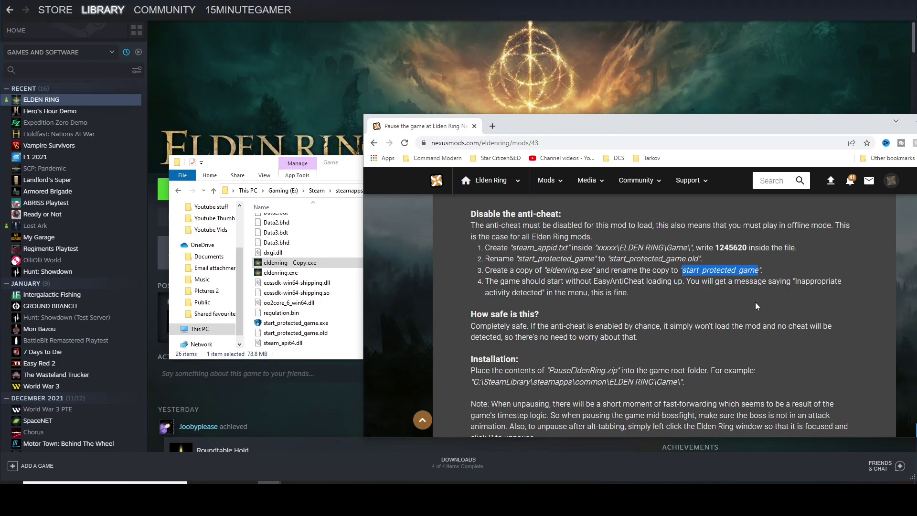
Delete the copied file "eldenring - Copy.exe" from the Game folder
left_click(313, 264)
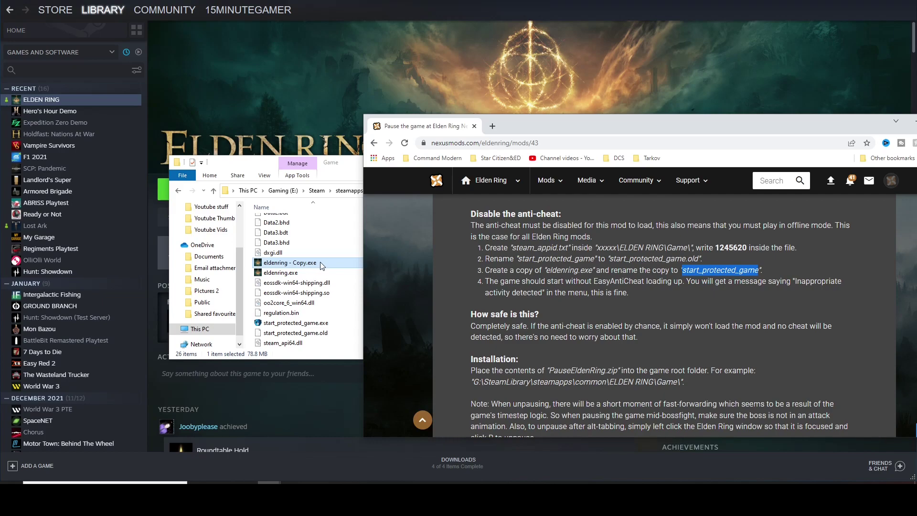
right_click(320, 264)
left_click(360, 231)
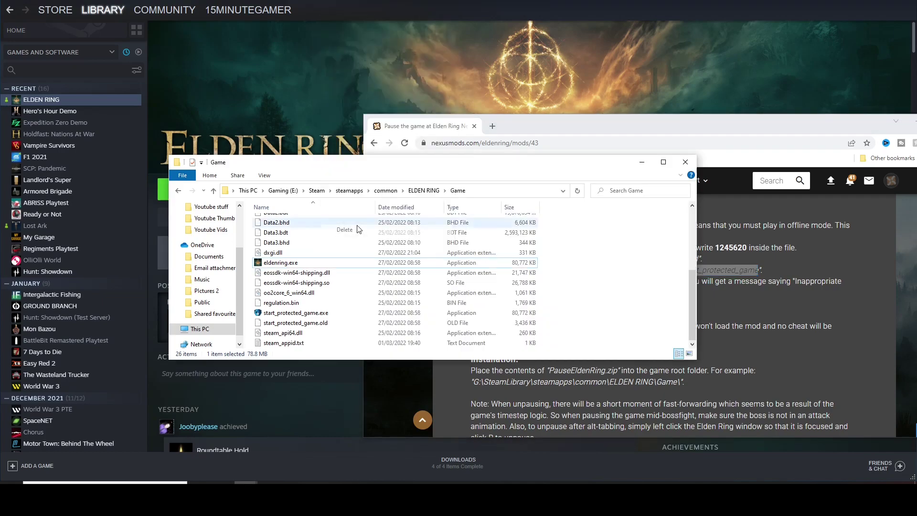
Select start_protected_game.exe in the Game folder, and return to the About This Mod section of the mod page
left_click(307, 315)
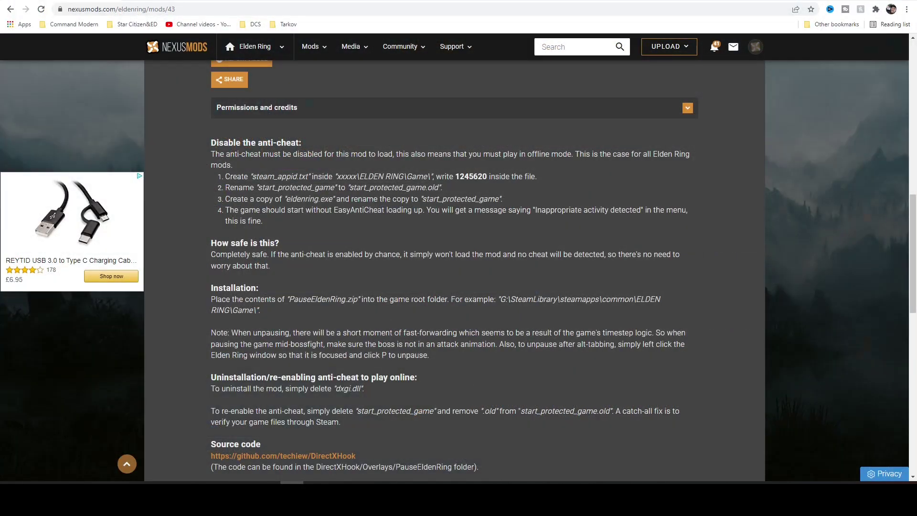
scroll(354, 265, "up", 5)
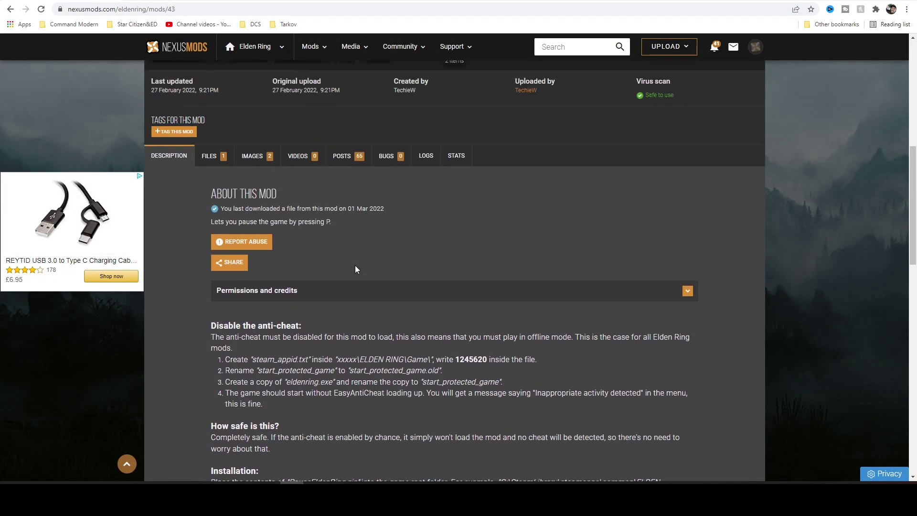
left_click(217, 214)
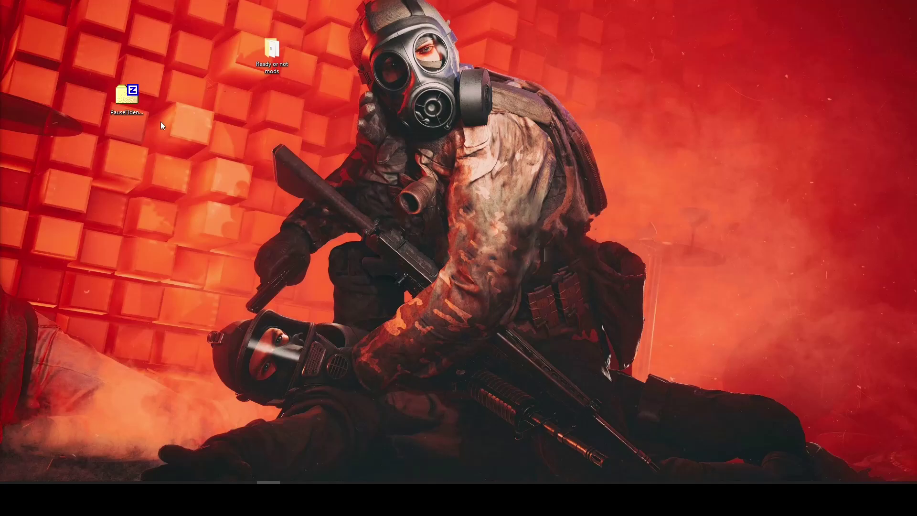
Open the PauseEldenRing zip from the desktop, and open the Game folder inside ELDEN RING
double_click(122, 102)
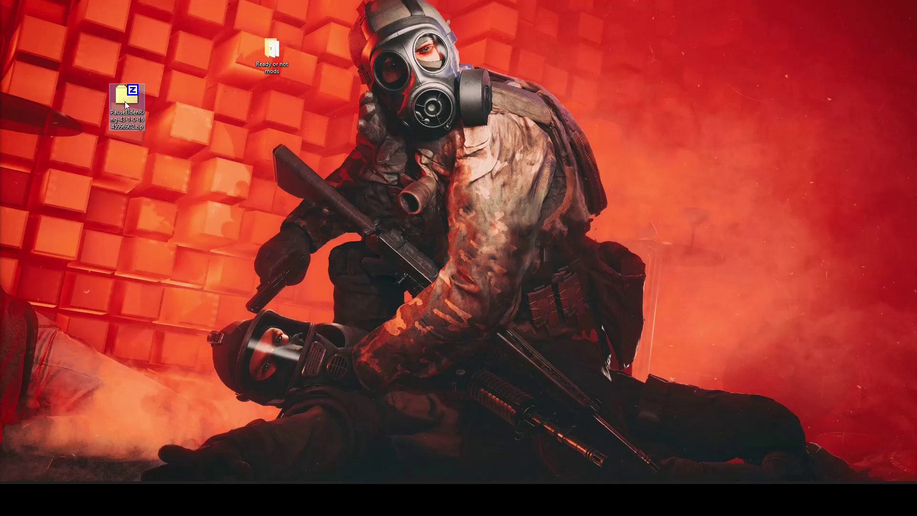
left_click_drag(278, 292, 226, 233)
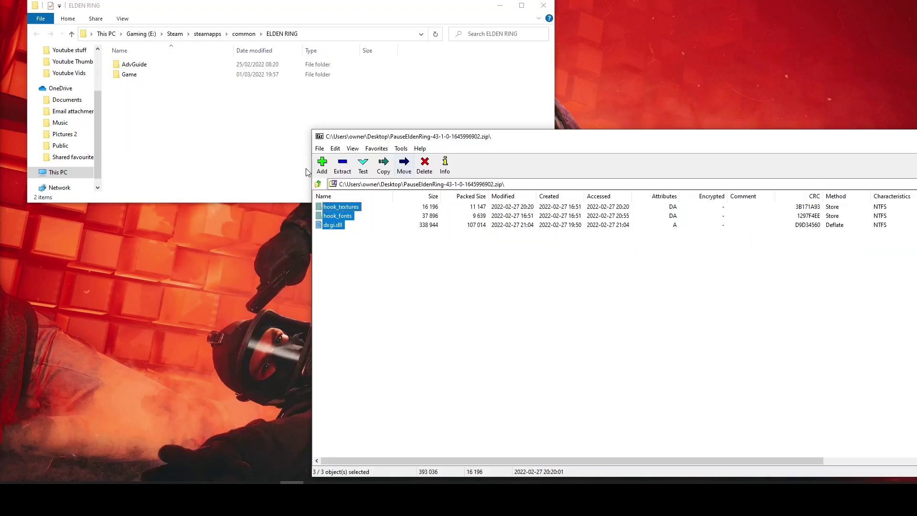
left_click(139, 78)
double_click(139, 76)
Select hook_textures, hook_fonts and dxgi.dll in the archive, and move its window clear of the Game folder
left_click(385, 295)
left_click_drag(385, 295, 328, 205)
left_click_drag(518, 137, 715, 145)
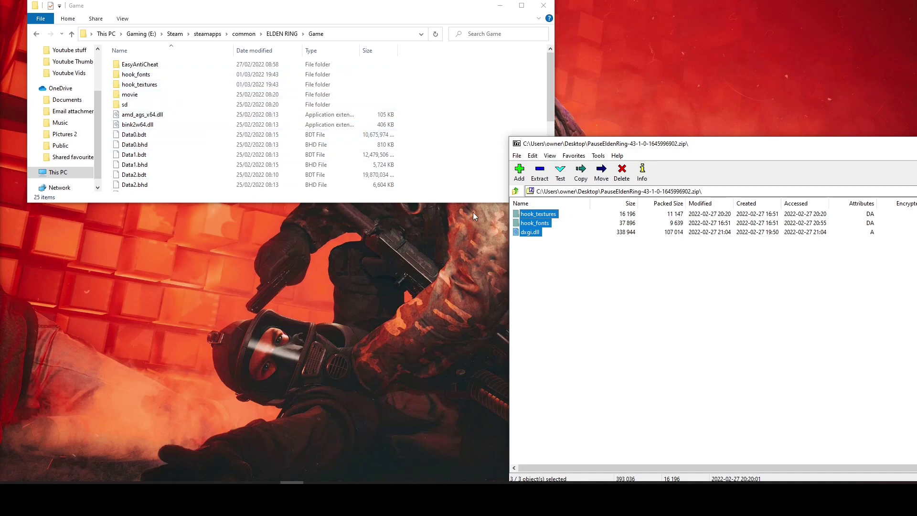
scroll(297, 158, "down", 1)
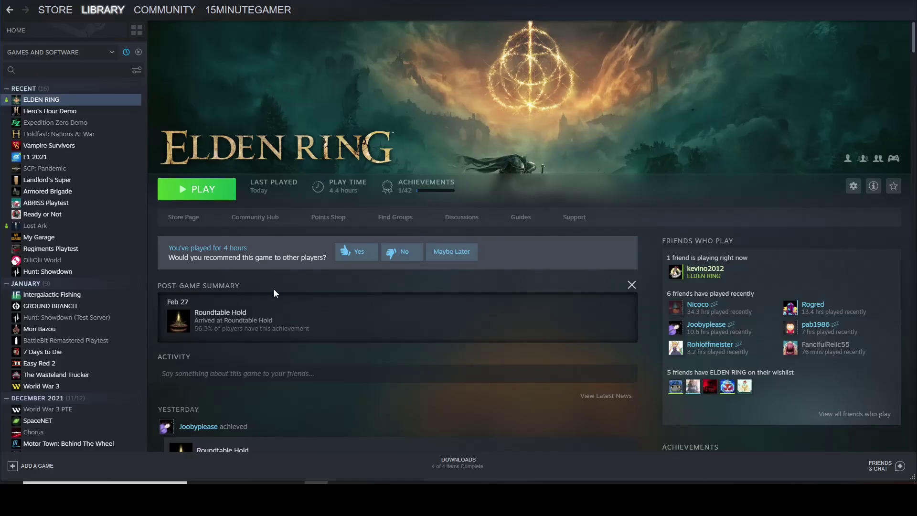
Launch ELDEN RING from the Steam library with the Play ELDEN RING option, and continue the saved game
left_click(213, 191)
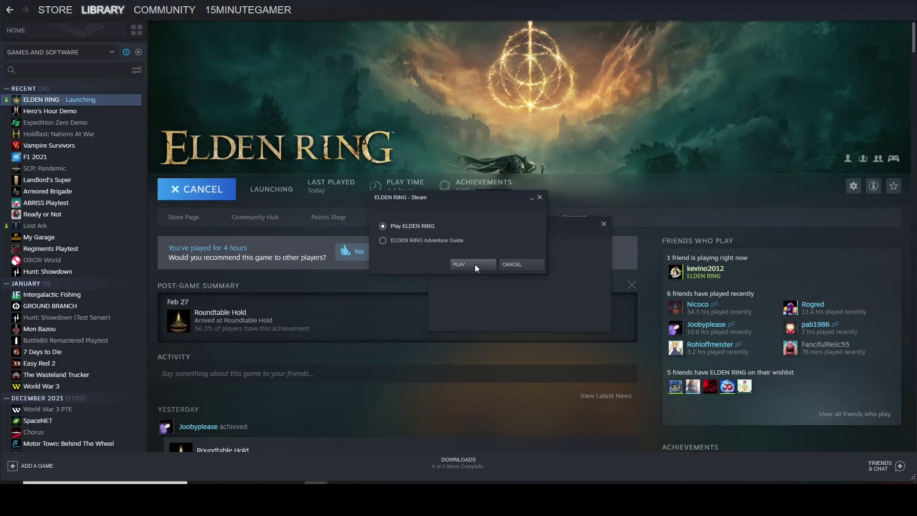
left_click(475, 265)
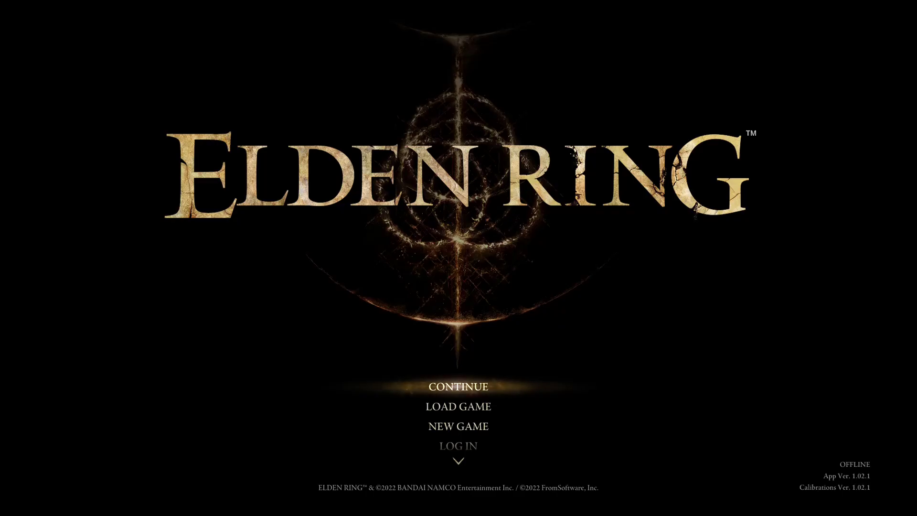
key("Return")
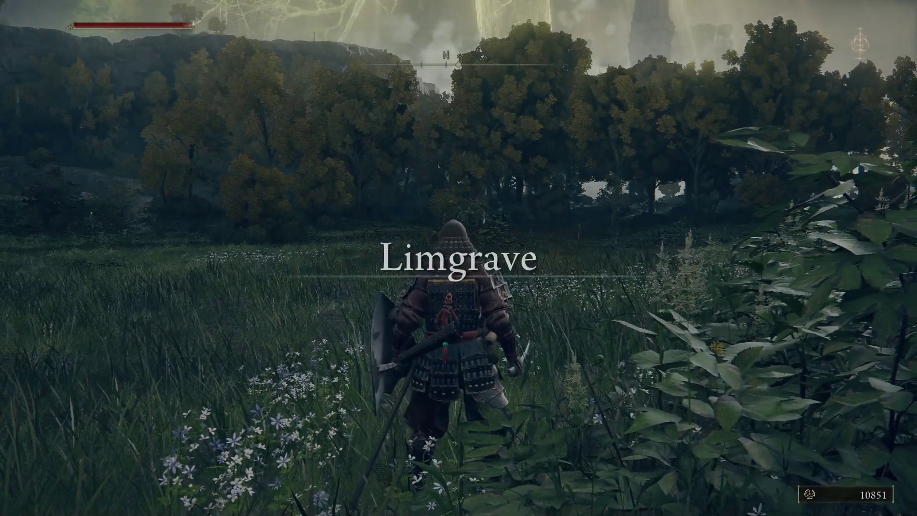
Pause and resume the game several times while running through Limgrave to test the pause mod
mouse_move(458, 258)
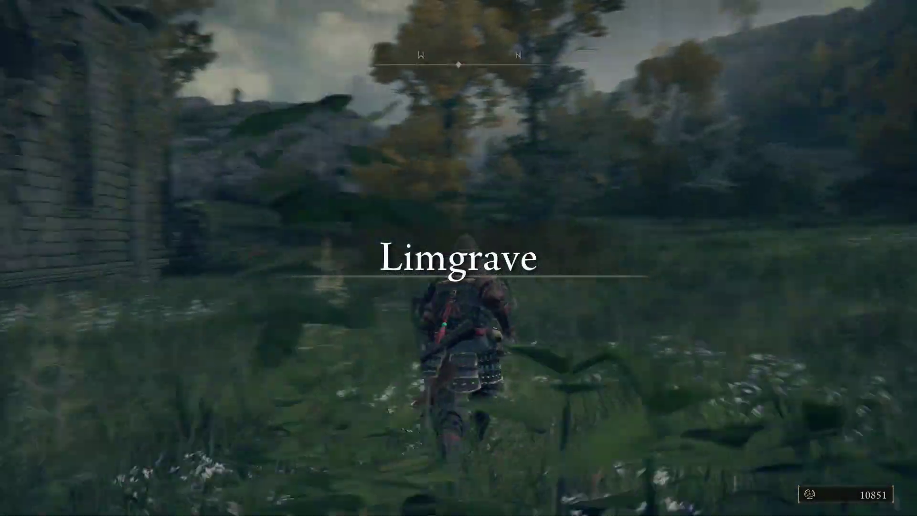
key("Escape")
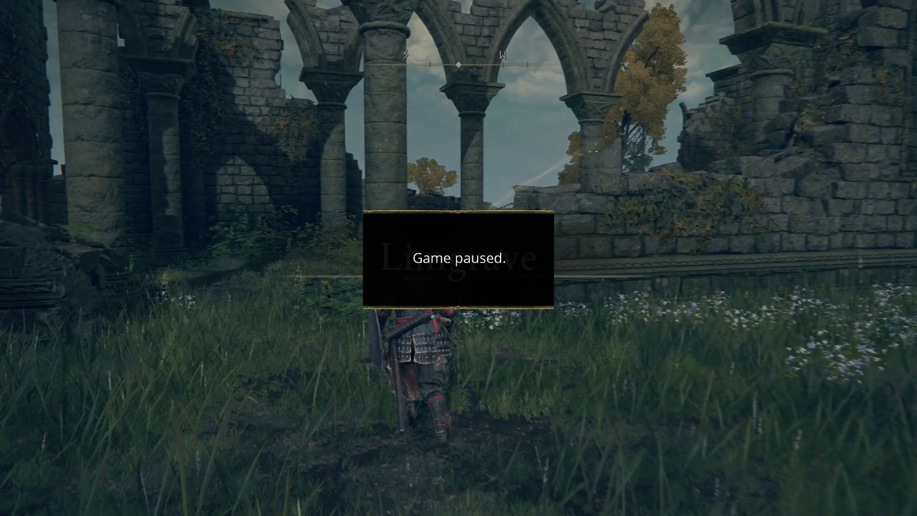
key("Escape")
key("w")
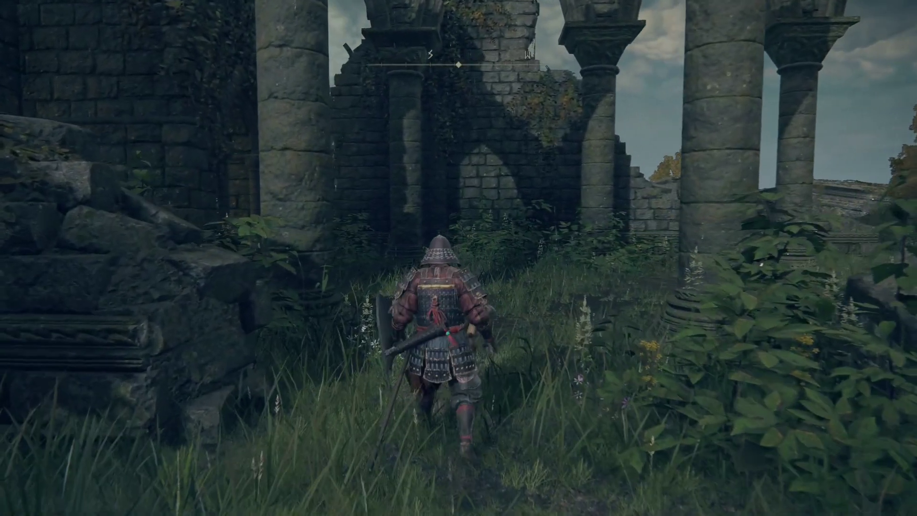
key("Escape")
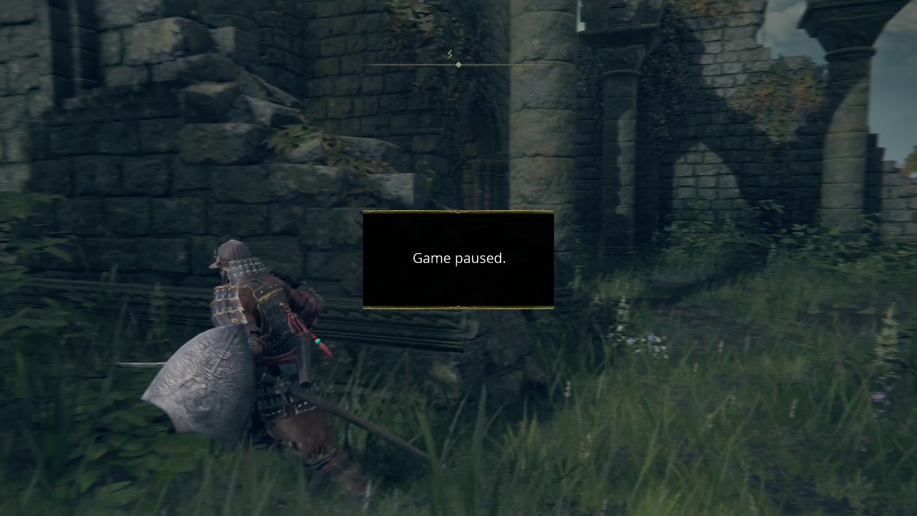
key("Escape")
key("w")
key("w")
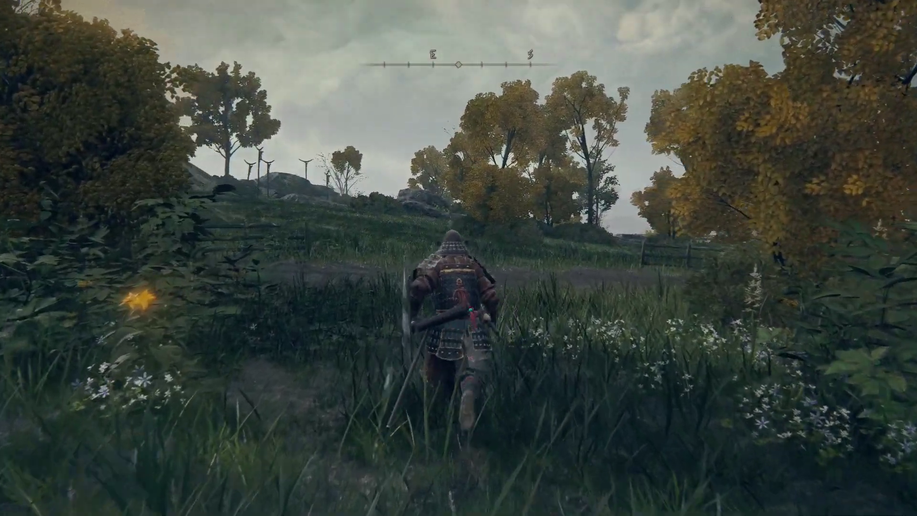
key("Escape")
key("w")
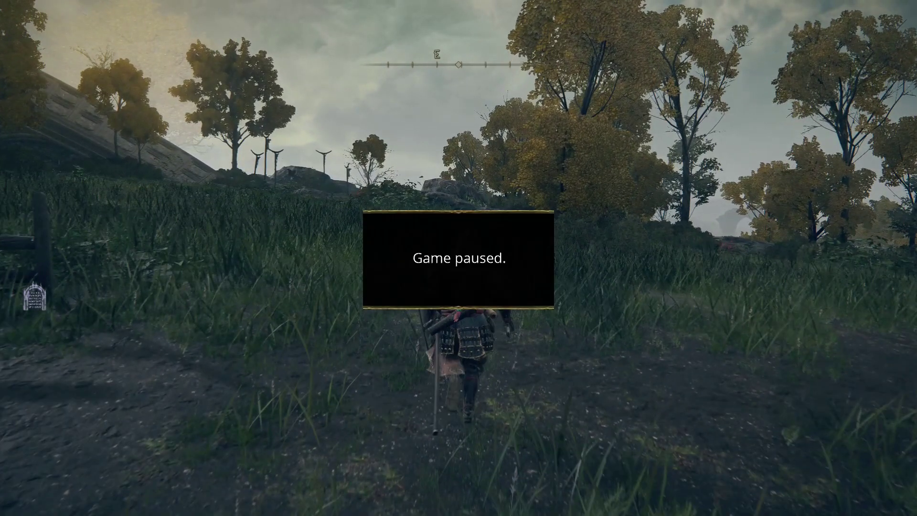
key("Escape")
key("w")
key("w")
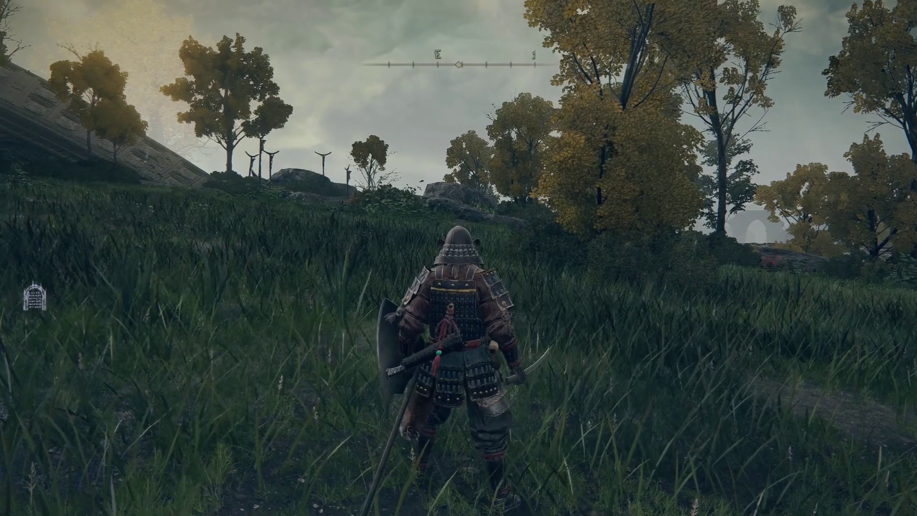
Run across the field toward the ruins, pausing and resuming the game once more on the way
key("w")
key("f")
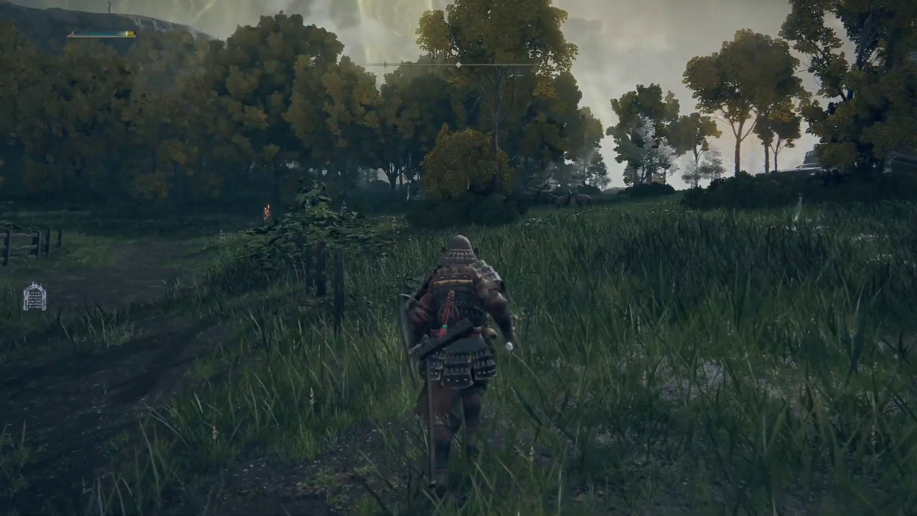
key("w")
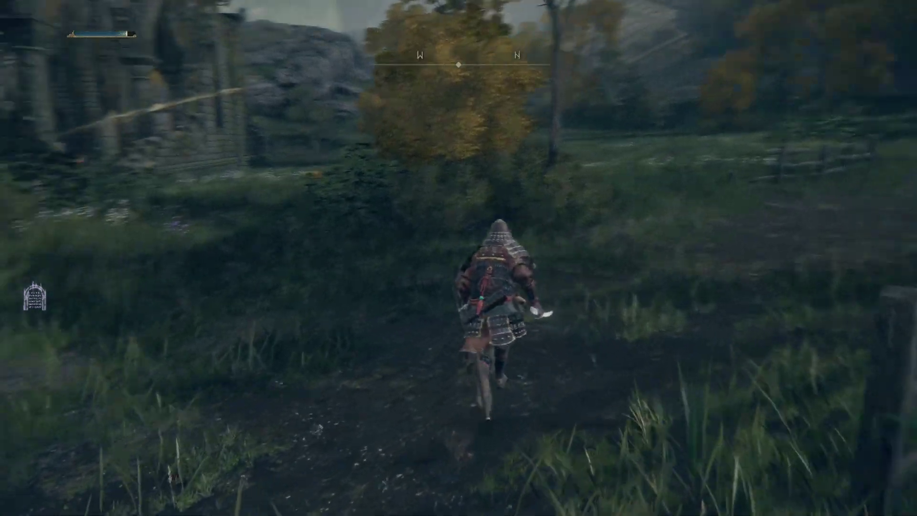
key("w")
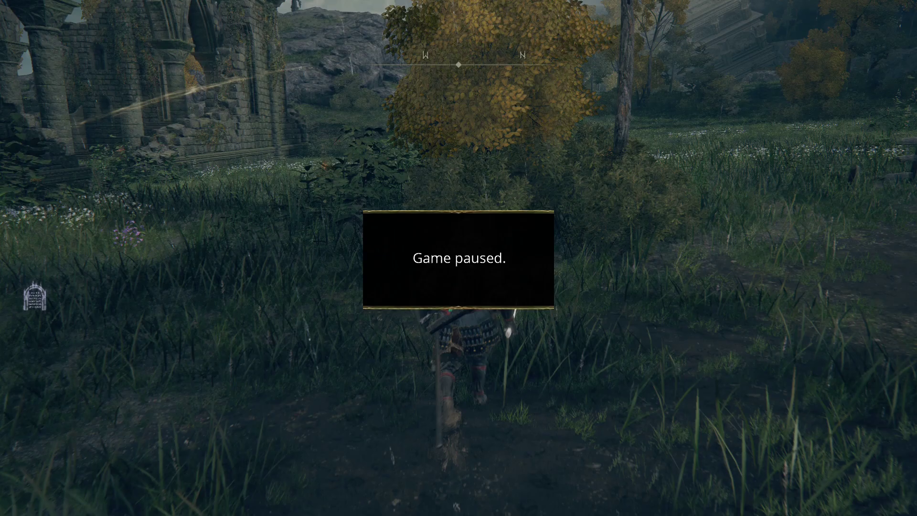
key("w")
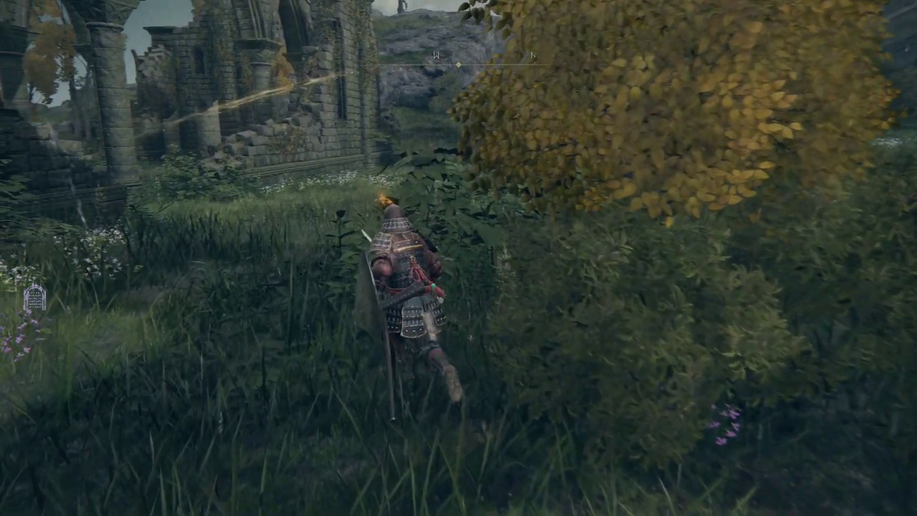
key("w")
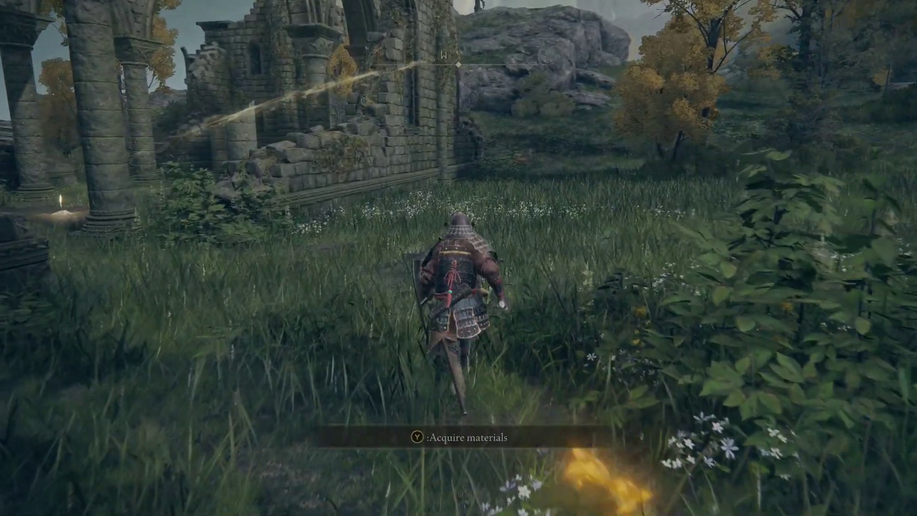